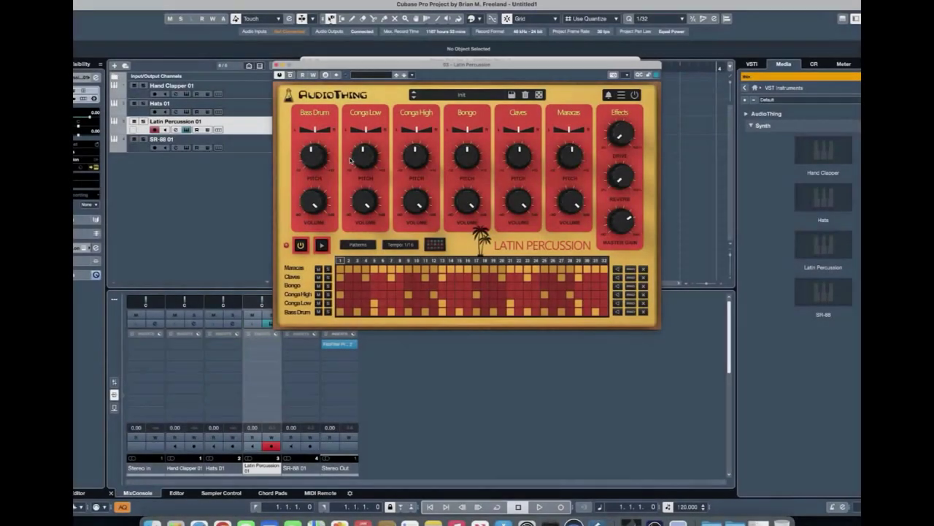
Open the instrument editors for the Hand Clapper 01, Hats 01, Latin Percussion 01 and SR-88 01 tracks.
left_click(212, 97)
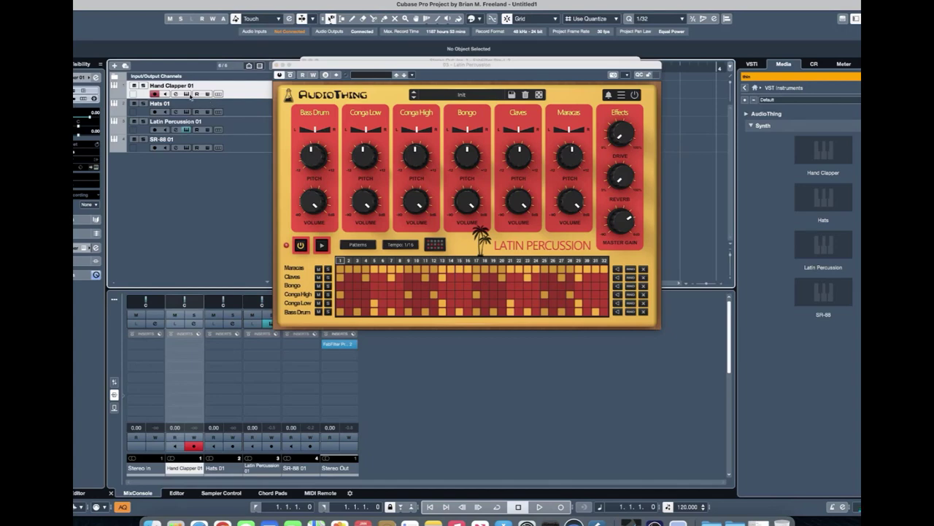
left_click(187, 95)
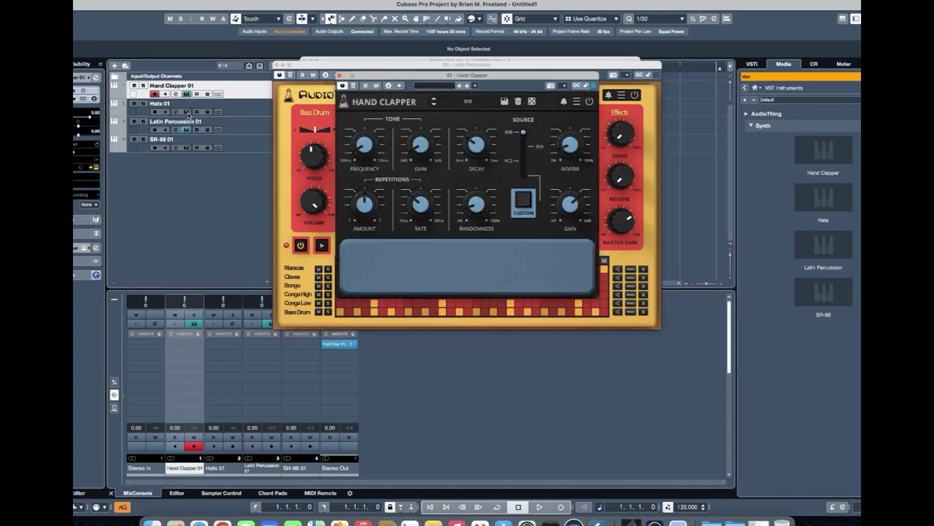
left_click(187, 111)
left_click(188, 130)
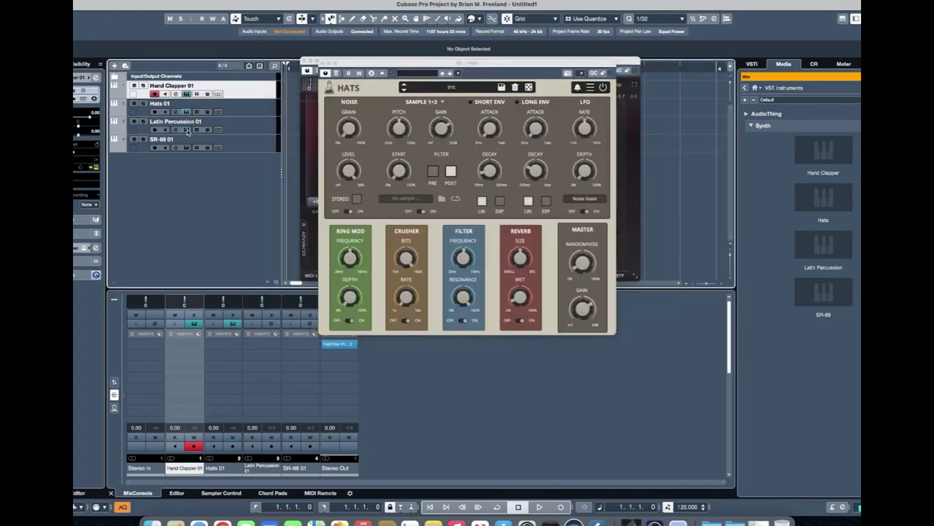
left_click(187, 148)
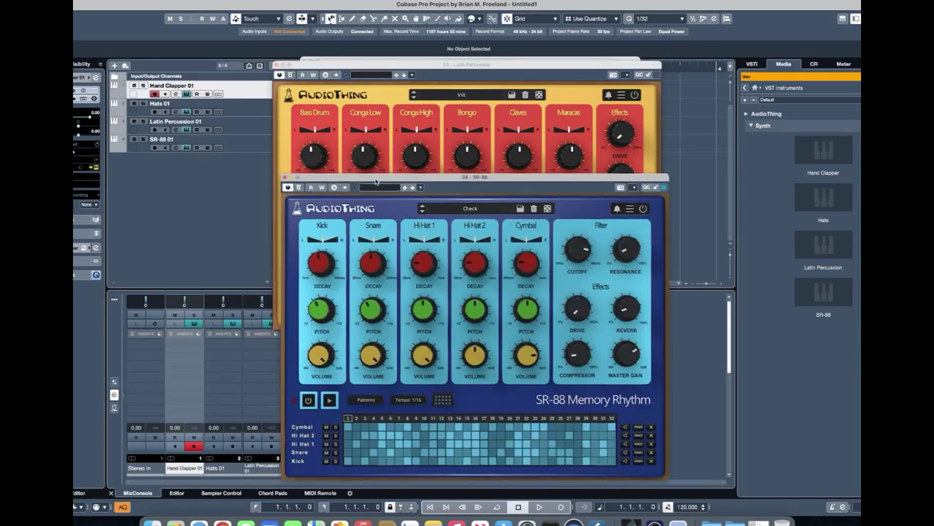
Arrange the SR-88 and Latin Percussion editor windows side by side.
left_click_drag(377, 176, 499, 61)
left_click_drag(352, 67, 235, 71)
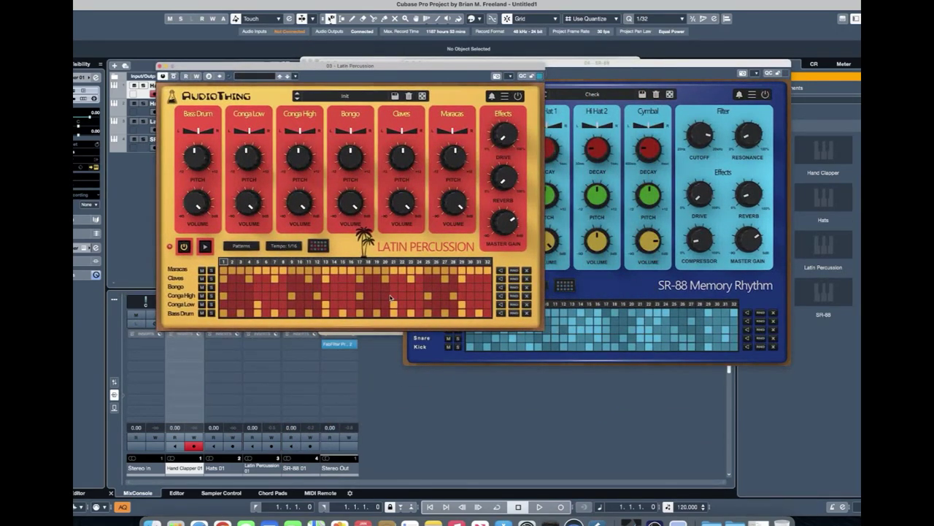
left_click_drag(642, 63, 670, 61)
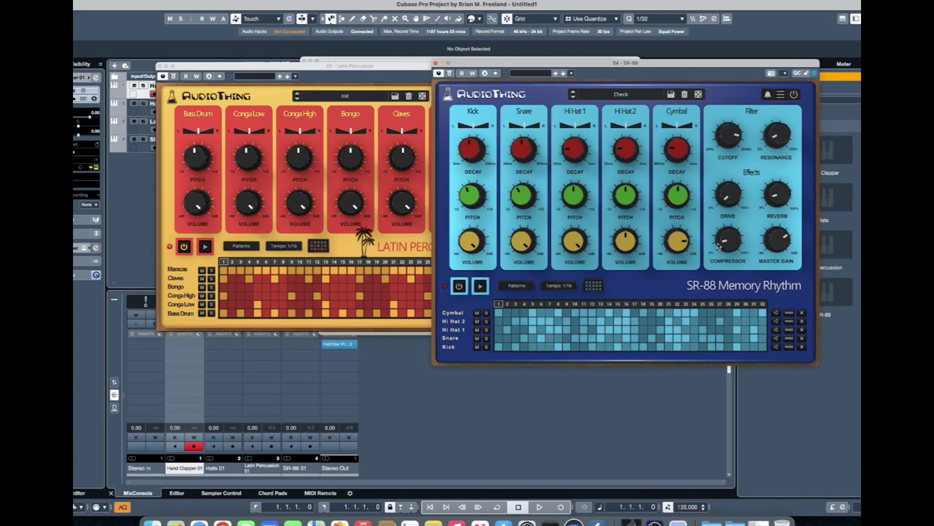
Toggle the SR-88 and Latin Percussion sequencers, and play and stop the project to audition the synced SR-88 pattern.
left_click(483, 289)
left_click(460, 287)
left_click(183, 247)
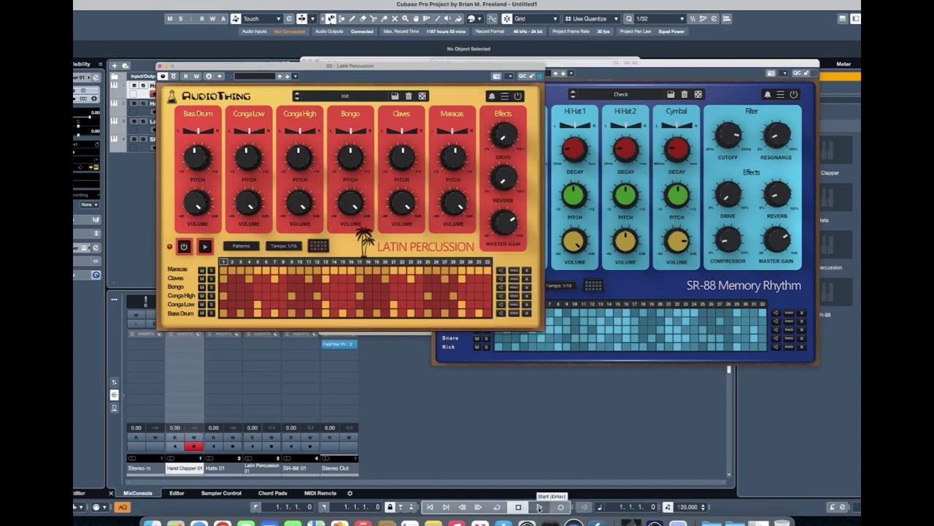
left_click(539, 507)
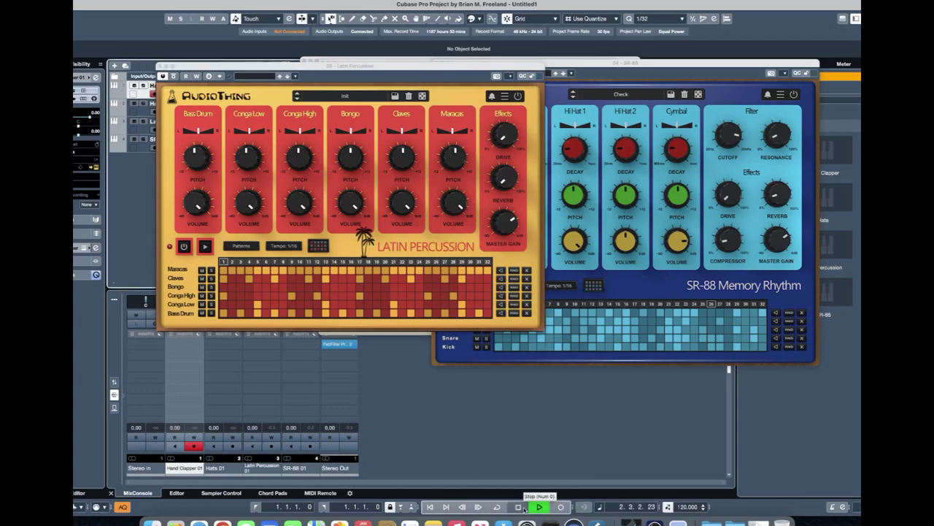
left_click(524, 505)
Close all plugin windows except SR-88, and reposition the SR-88 window so the start of the arrangement is uncovered.
left_click_drag(724, 64, 625, 64)
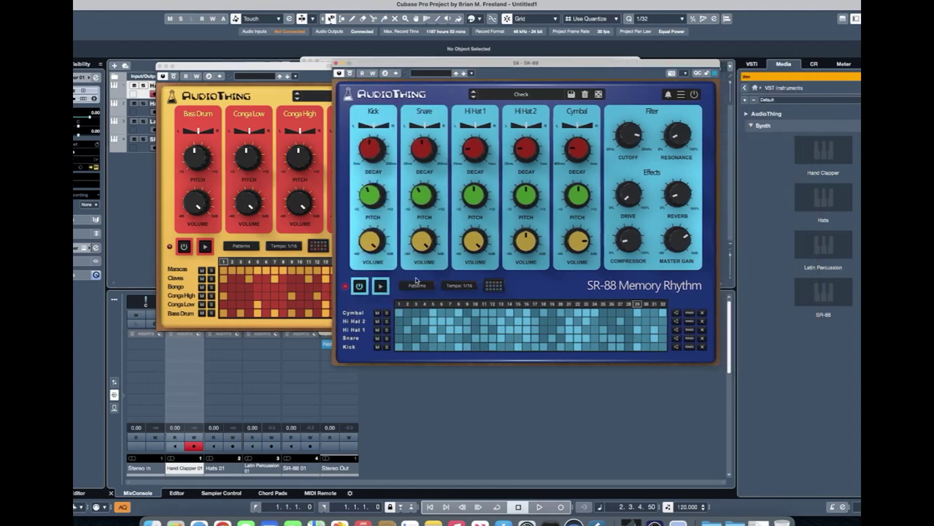
left_click(160, 67)
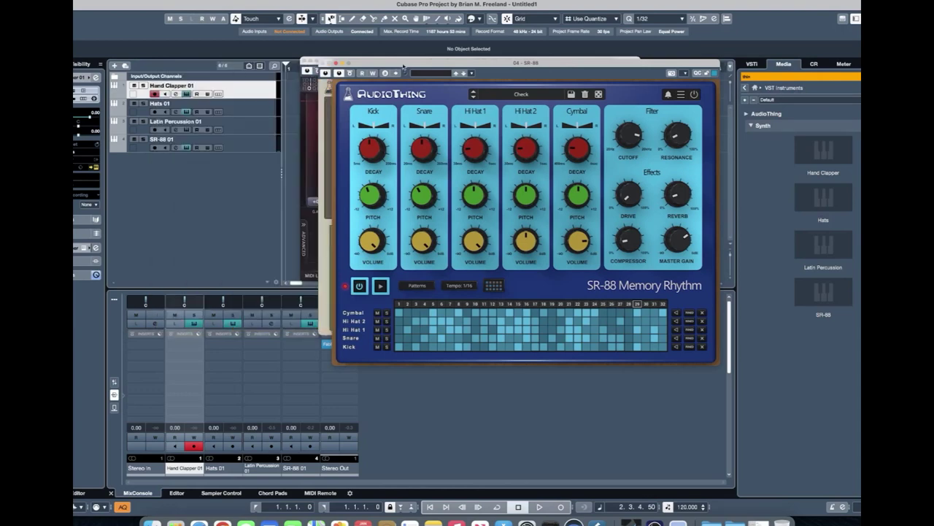
left_click_drag(404, 67, 535, 69)
left_click(323, 63)
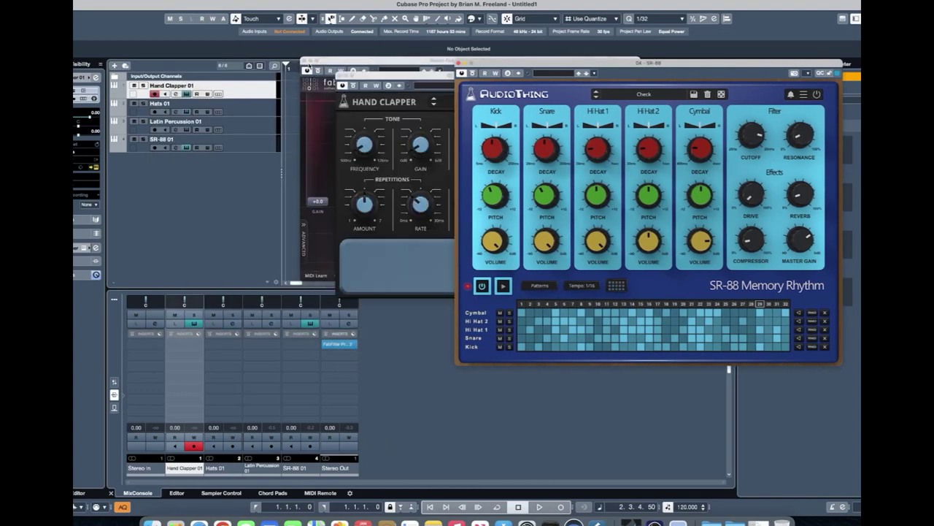
left_click(306, 62)
left_click(339, 76)
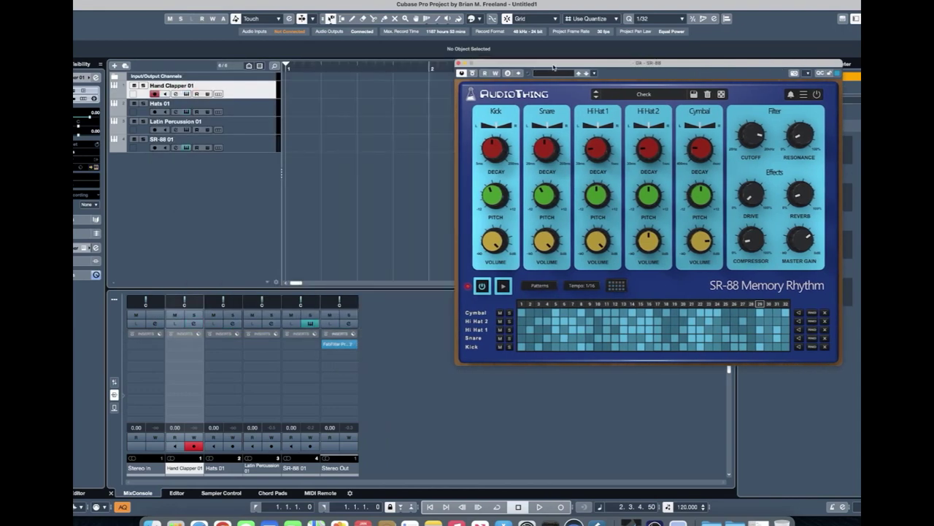
left_click_drag(554, 64, 541, 52)
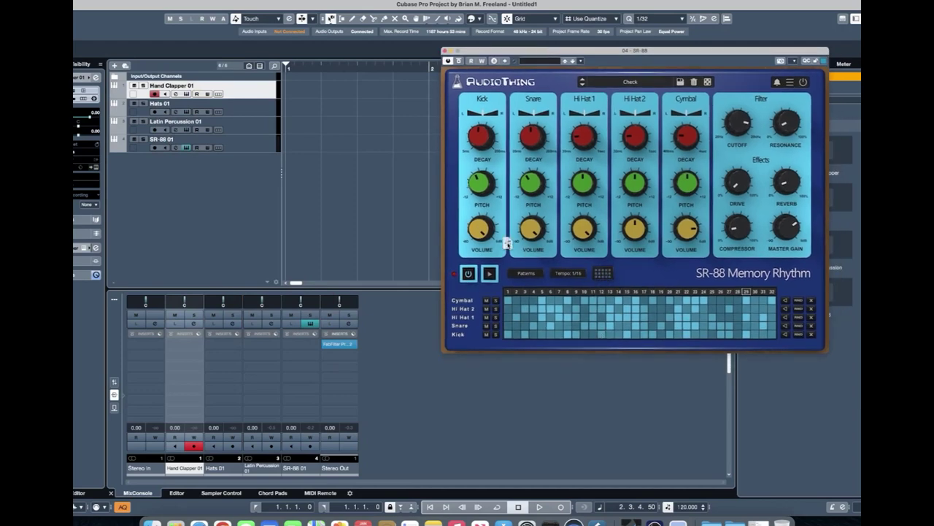
Try placing the SR-88 sequencer pattern as a MIDI part at bar 1 of the SR-88 01 track.
left_click(359, 149)
left_click_drag(359, 148, 289, 146)
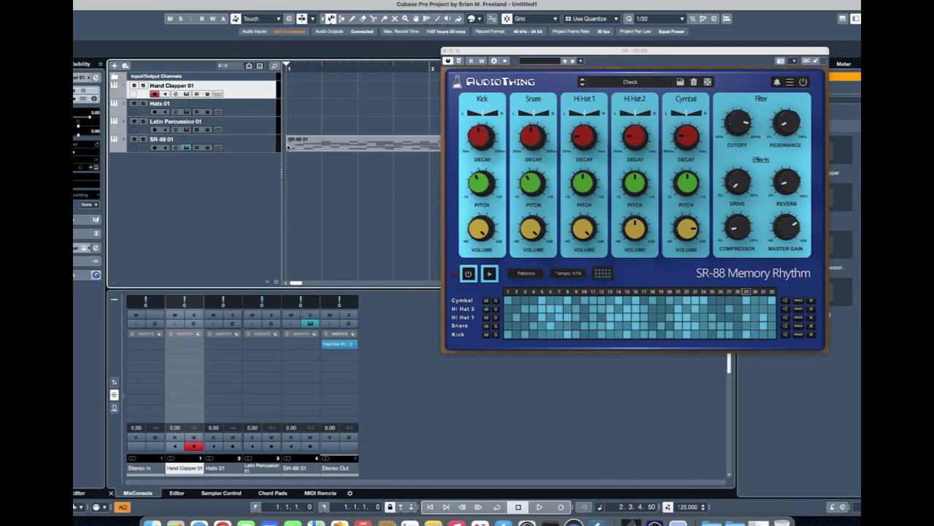
scroll(355, 173, "right", 5)
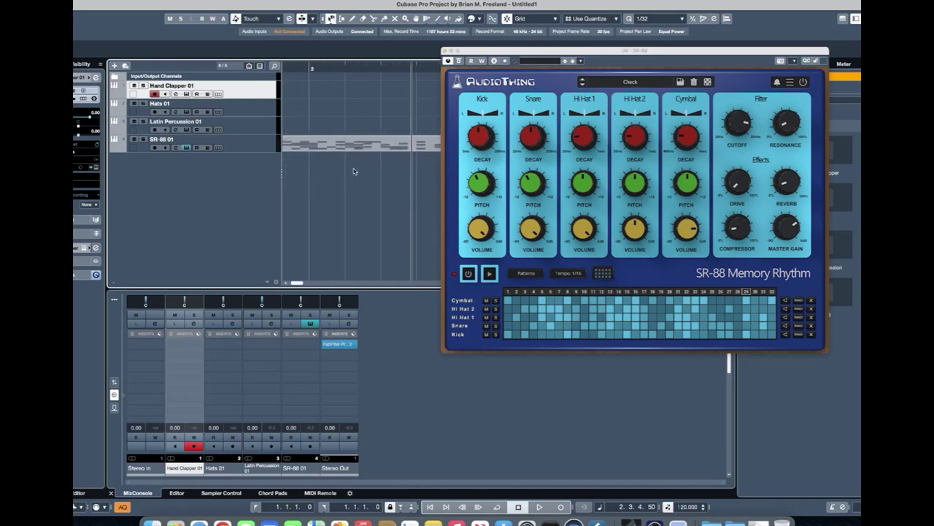
scroll(355, 171, "left", 5)
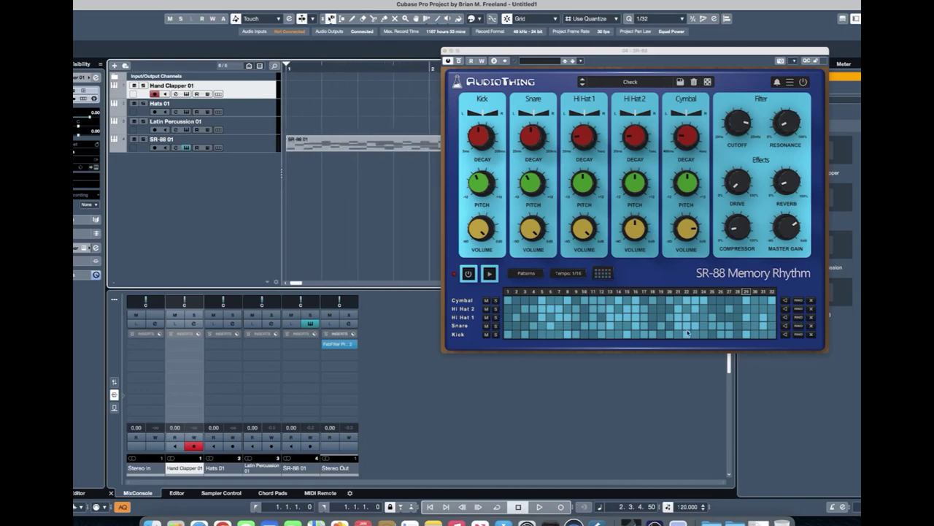
key("super+z")
left_click_drag(600, 272, 358, 142)
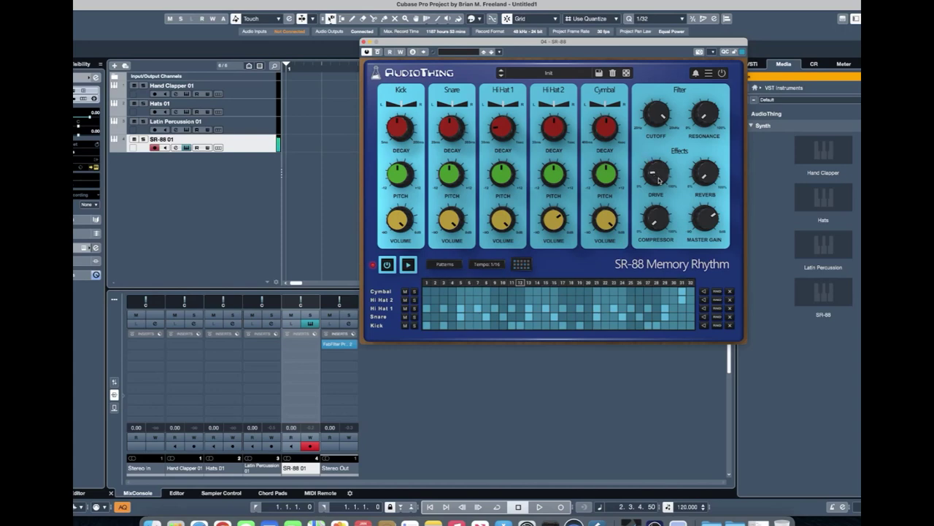
Try out different Drive and filter Cutoff amounts on the SR-88 Init preset.
left_click_drag(659, 180, 661, 191)
scroll(660, 192, "up", 5)
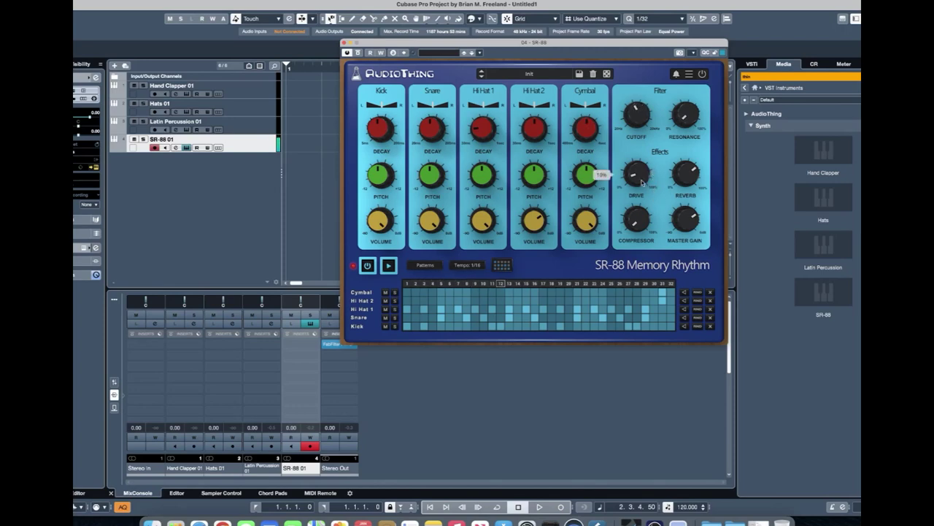
left_click_drag(638, 122, 645, 69)
Load the Analog Drums preset and try cymbal hits on steps 5 and 9 before clearing the Cymbal row.
left_click(483, 76)
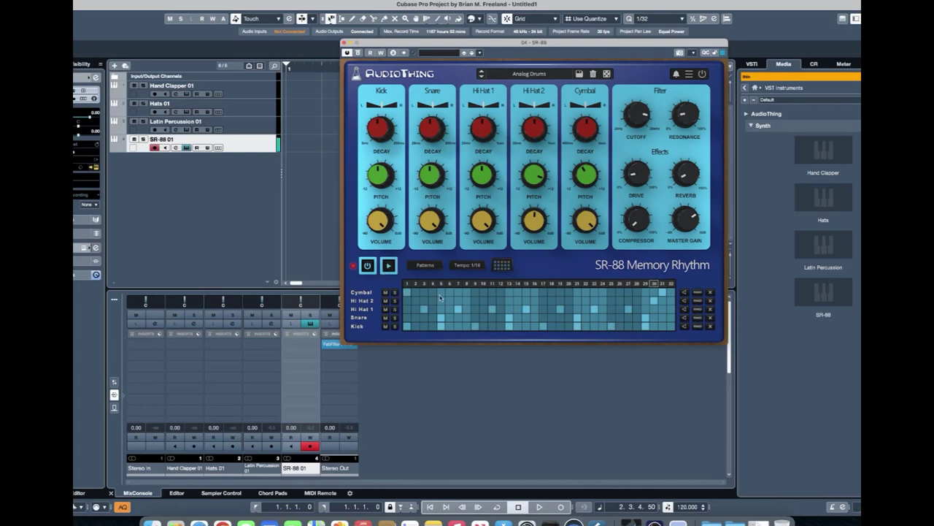
left_click(442, 292)
left_click(476, 292)
left_click(711, 293)
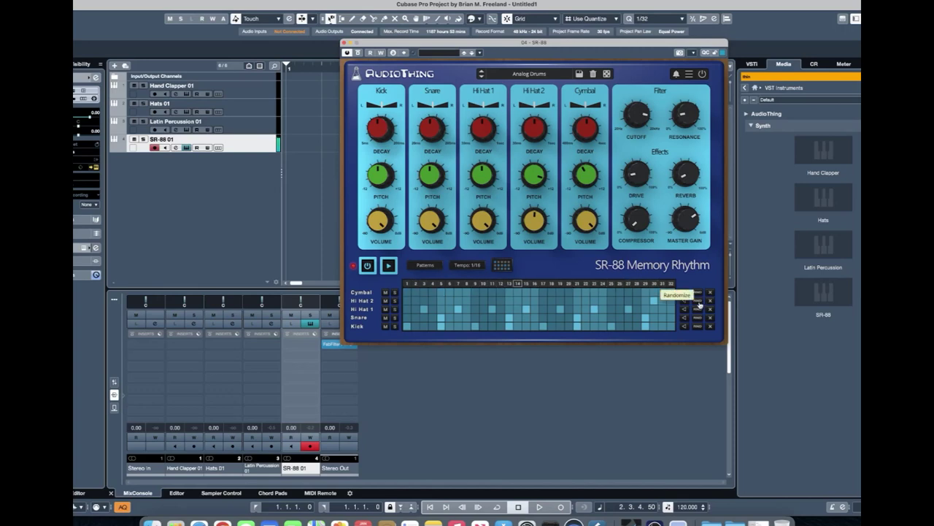
Randomize the Hi Hat 2 row and set it to randomize at every cycle.
left_click(699, 301)
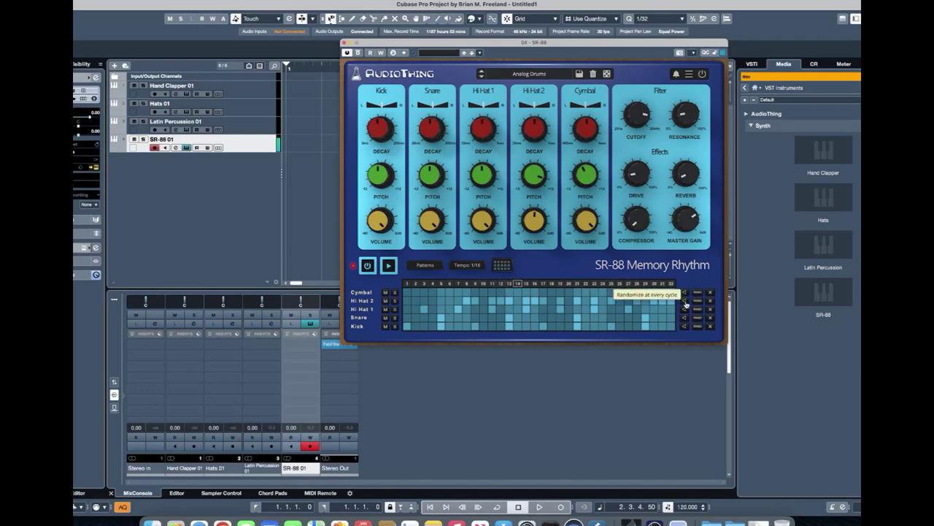
left_click(685, 300)
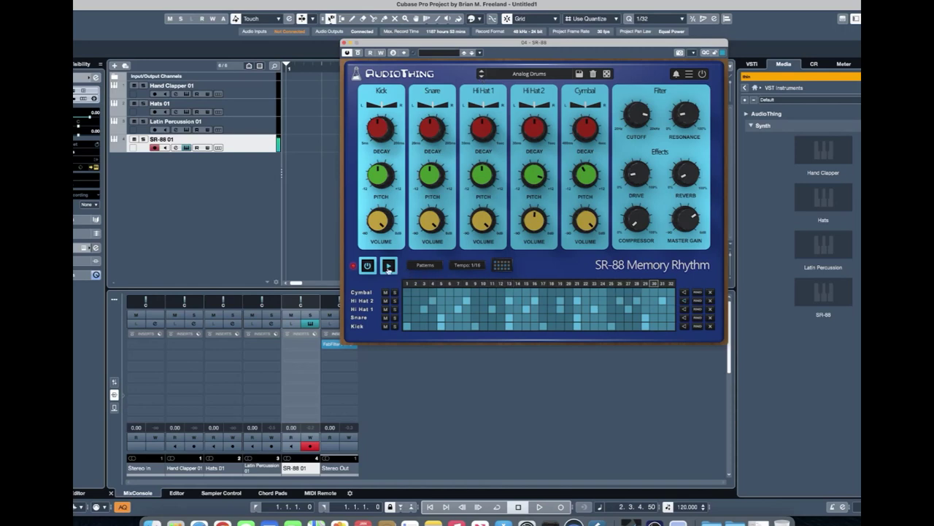
Load the Town Drum pattern into the SR-88 sequencer and audition it.
left_click(421, 267)
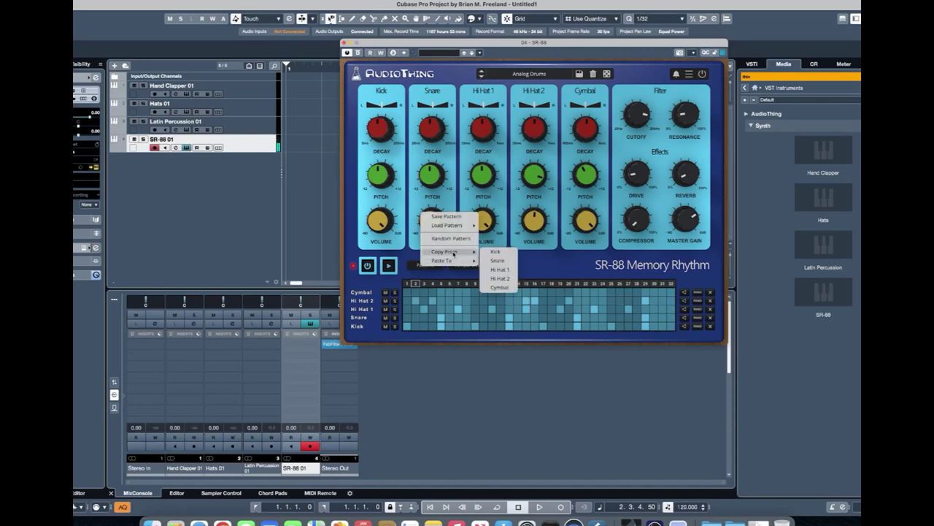
mouse_move(452, 226)
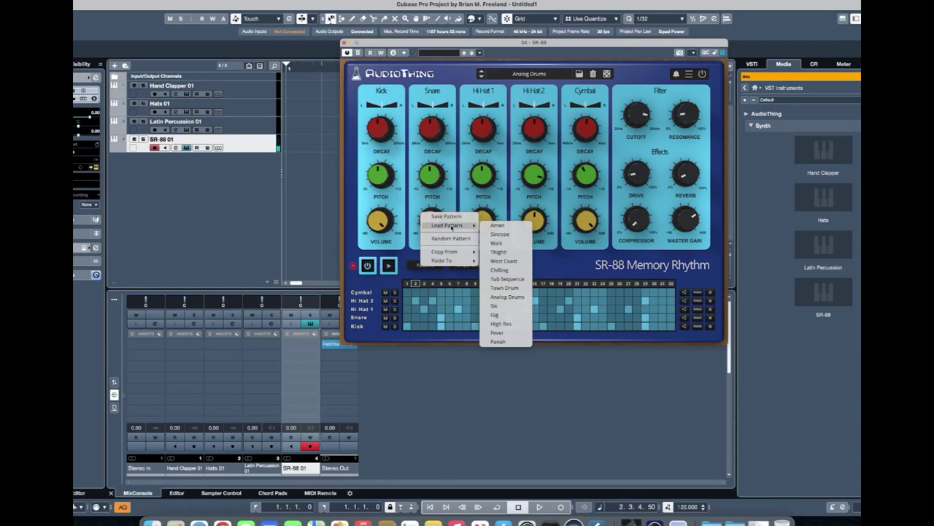
left_click(500, 286)
left_click(387, 266)
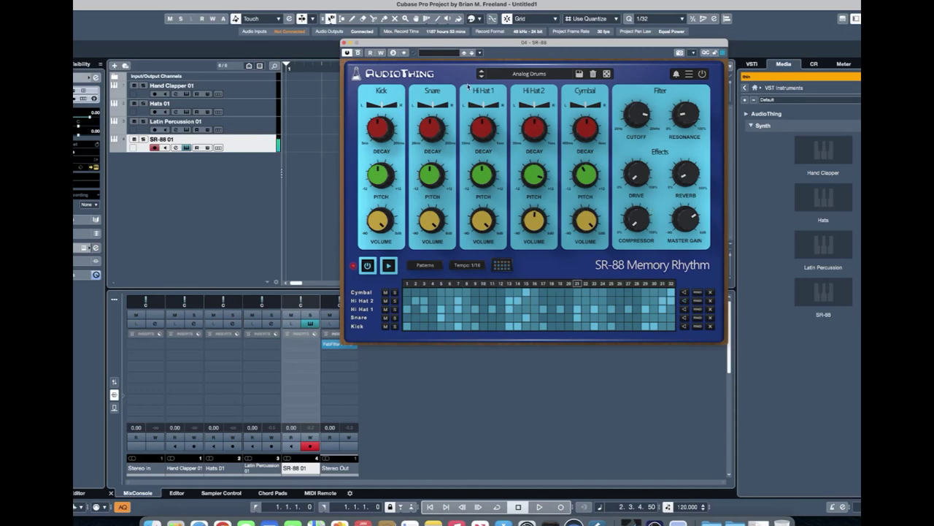
key("space")
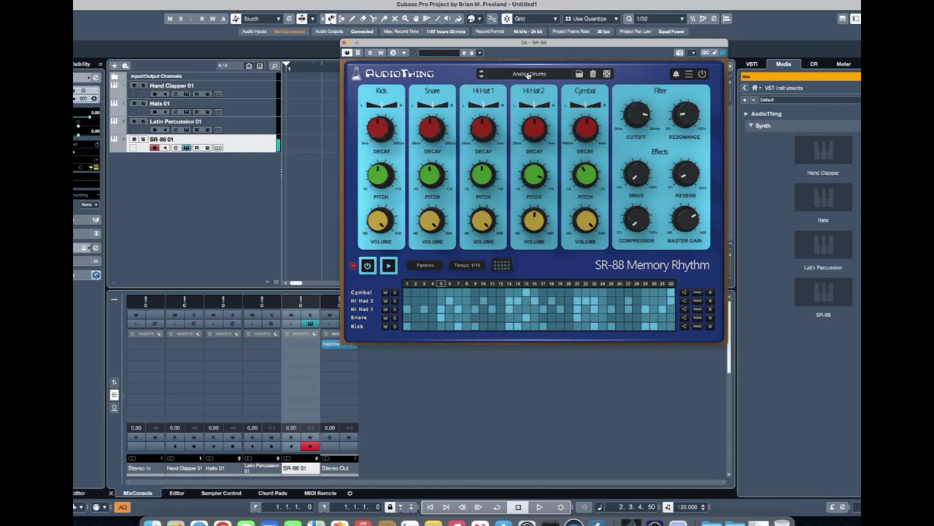
Audition the SR-88 factory presets Check and Chilling, raising the Reverb amount on Chilling.
left_click(528, 74)
mouse_move(525, 89)
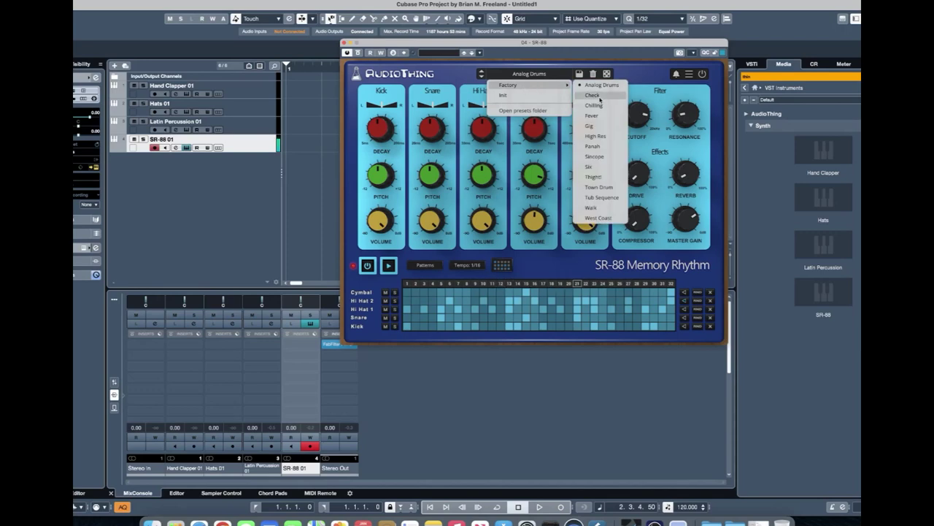
left_click(605, 100)
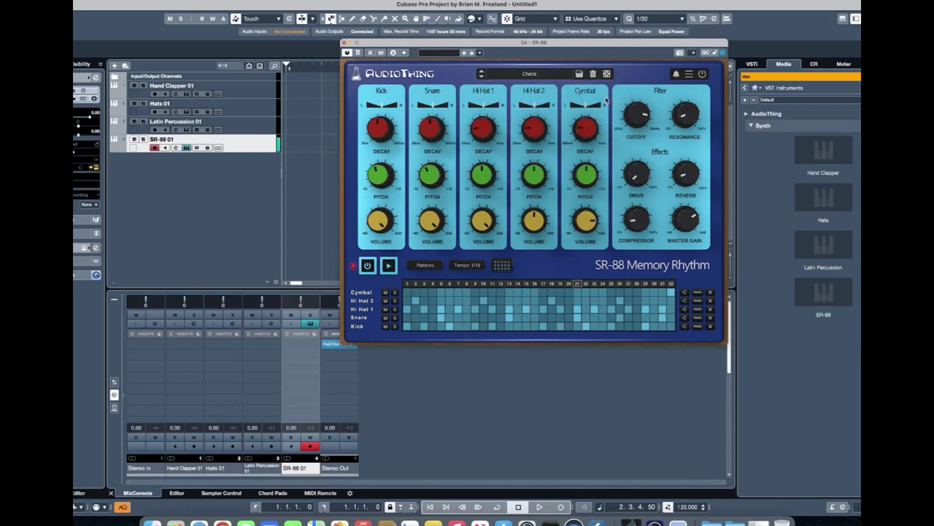
left_click(482, 78)
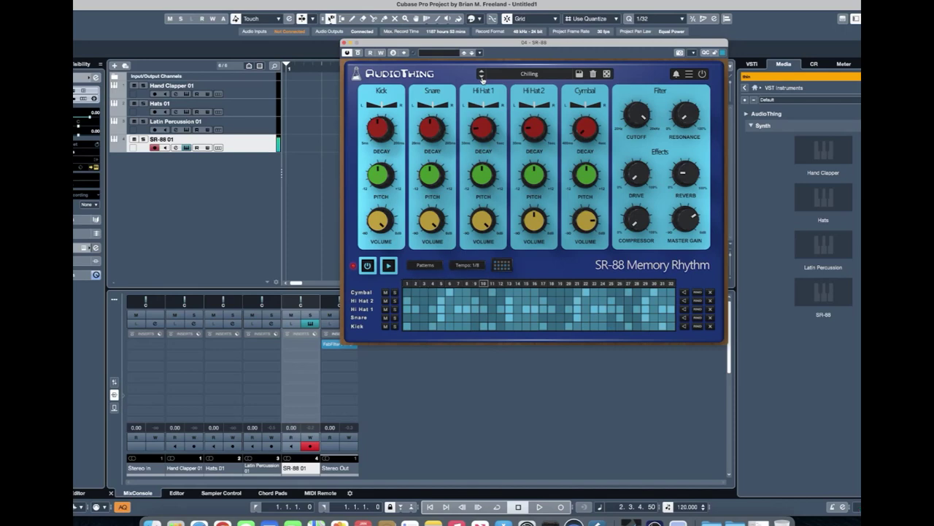
left_click_drag(680, 175, 696, 150)
Audition the Fever preset, load the Gig preset and stop the SR-88 sequencer.
left_click(482, 77)
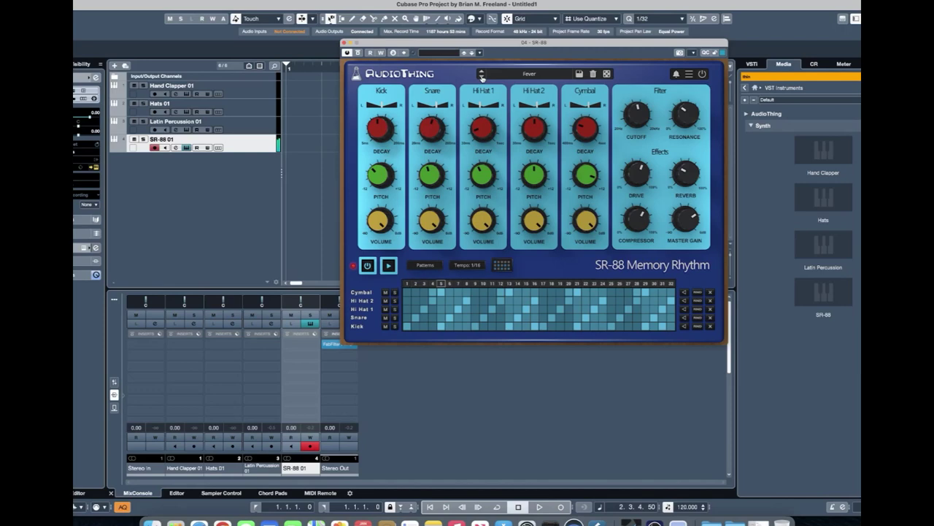
left_click(482, 77)
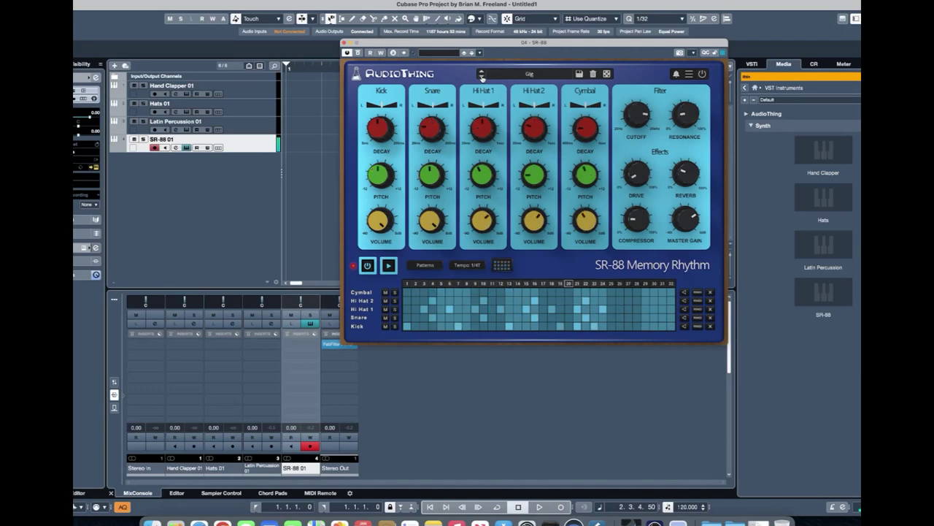
left_click(391, 267)
Open the Latin Percussion editor, start its sequencer and load the Afro Cuban preset.
left_click(187, 129)
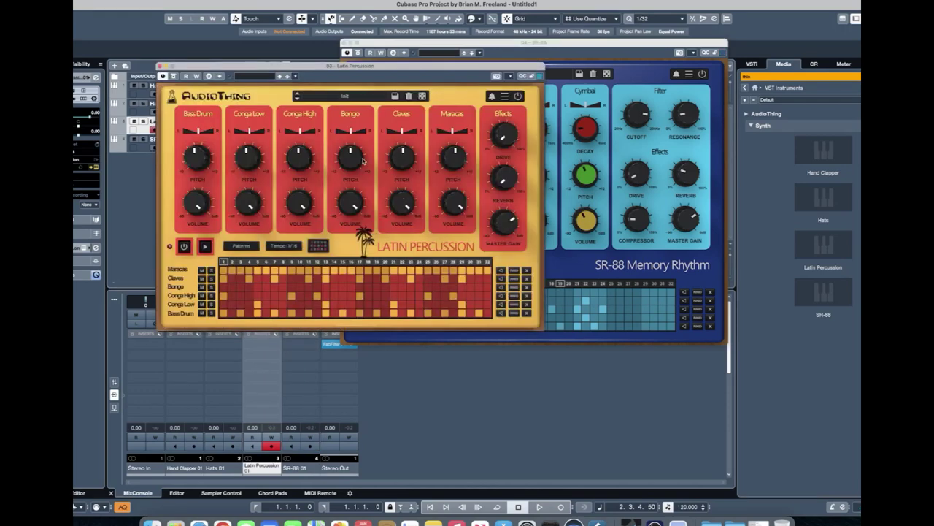
left_click(204, 248)
left_click(297, 98)
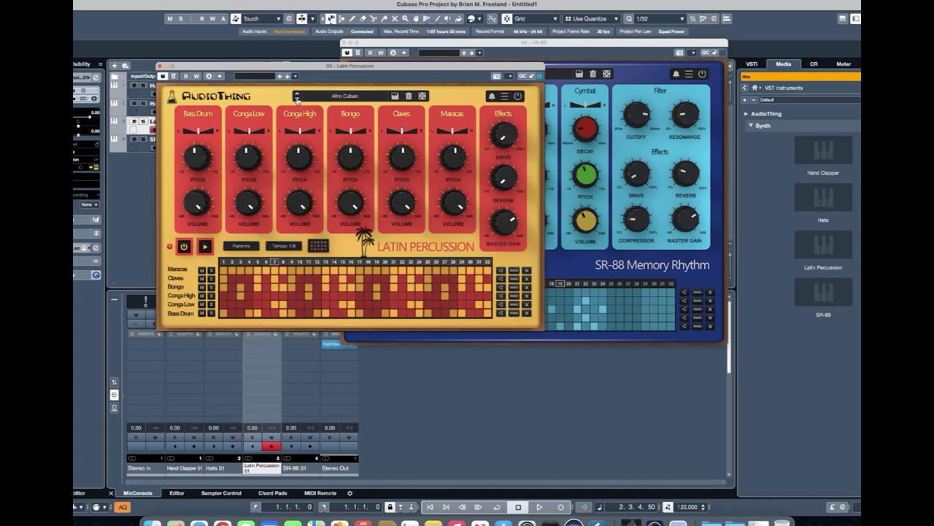
Lower the project tempo to 107 BPM and load the Latin Percussion preset that follows Afro Cuban.
left_click_drag(687, 505, 691, 522)
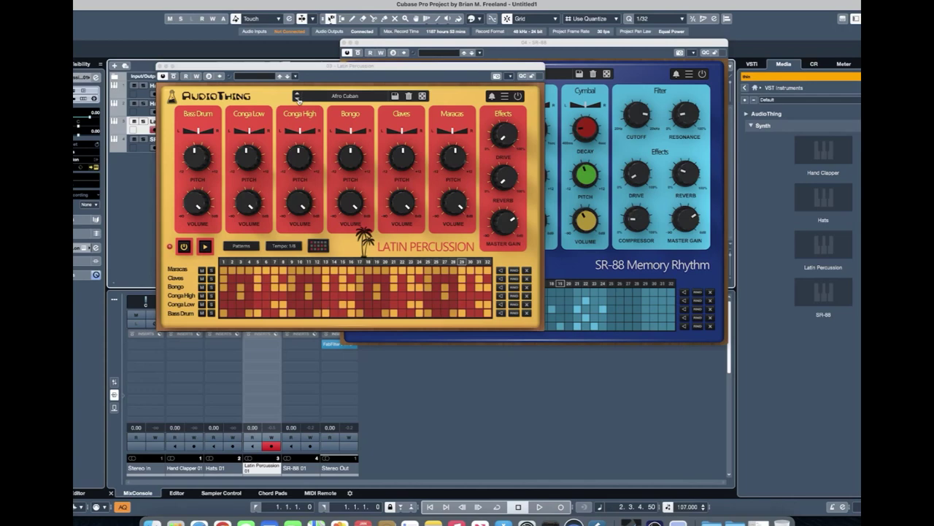
left_click(297, 100)
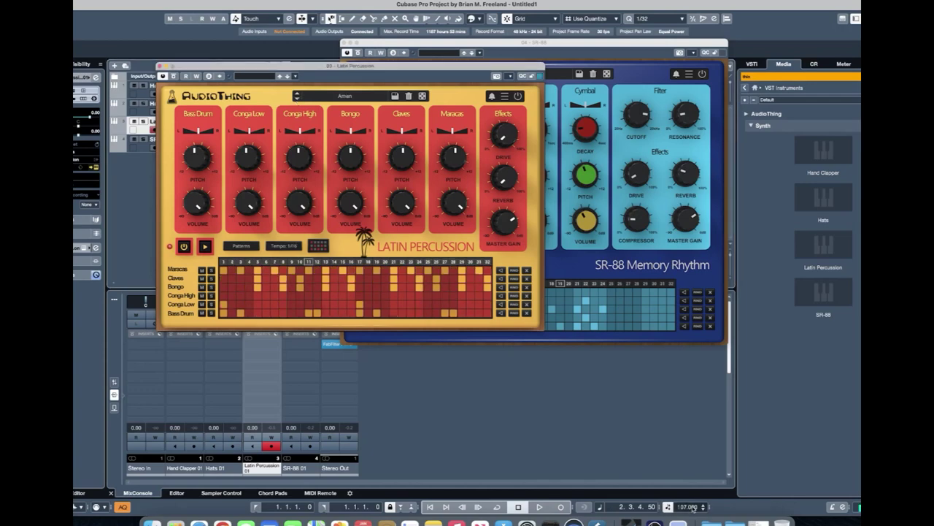
Raise the project tempo to 129 BPM and audition the Beguine preset while trying its Effects controls.
left_click_drag(692, 507, 694, 482)
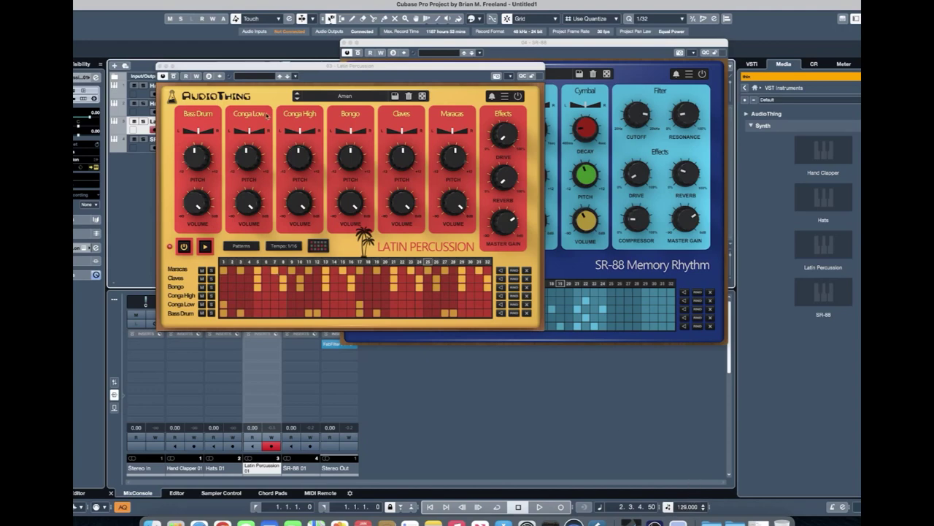
left_click(296, 98)
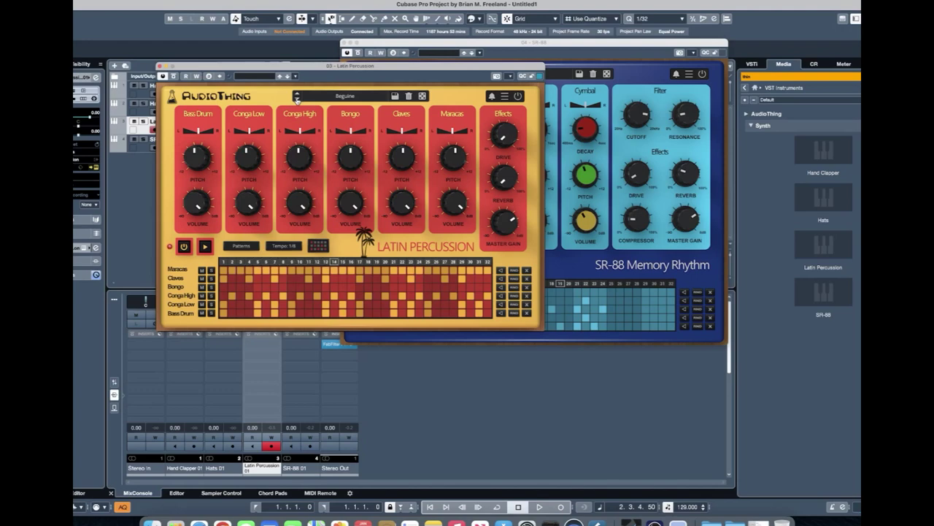
mouse_move(509, 223)
scroll(508, 131, "up", 3)
left_click_drag(508, 130, 509, 167)
Load the Chacha preset and lower the project tempo to 125 BPM.
left_click(297, 97)
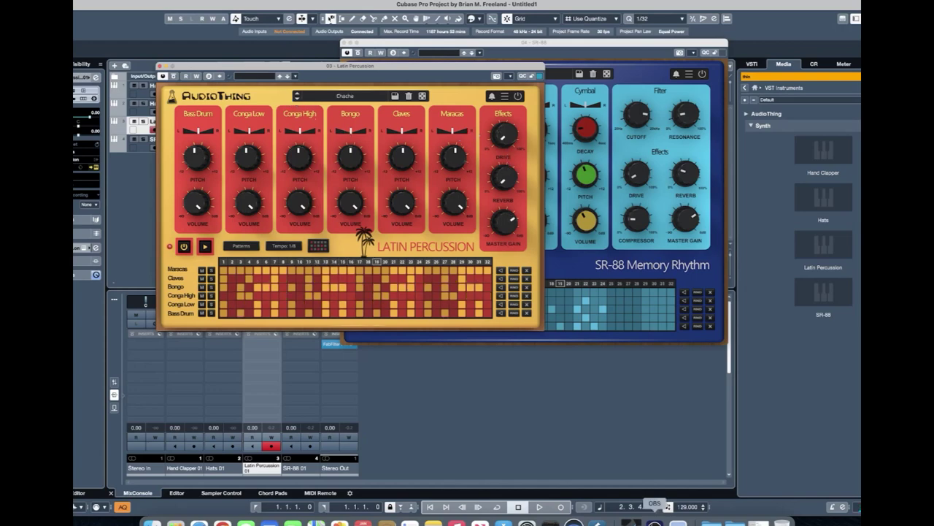
left_click_drag(687, 506, 690, 521)
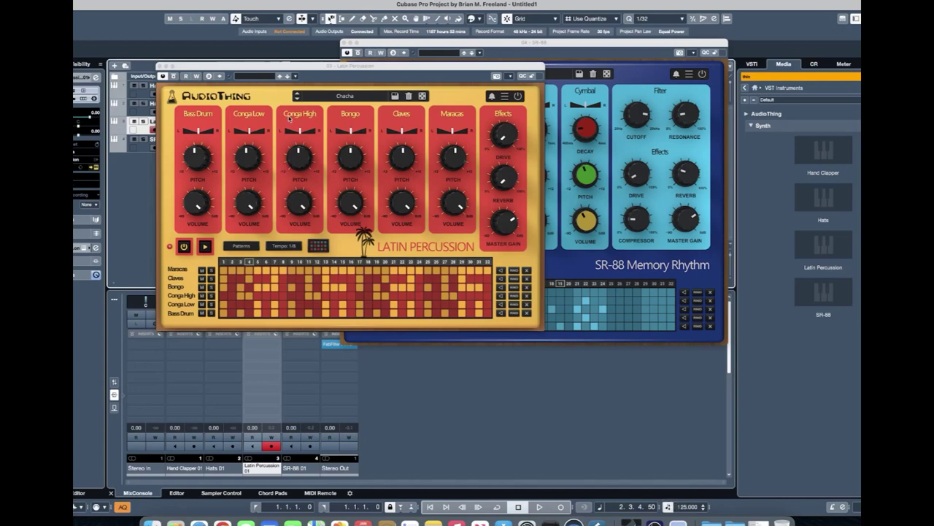
Audition the Latin Percussion factory presets Latin Scale, Mambo and Melenge.
left_click(343, 96)
mouse_move(343, 109)
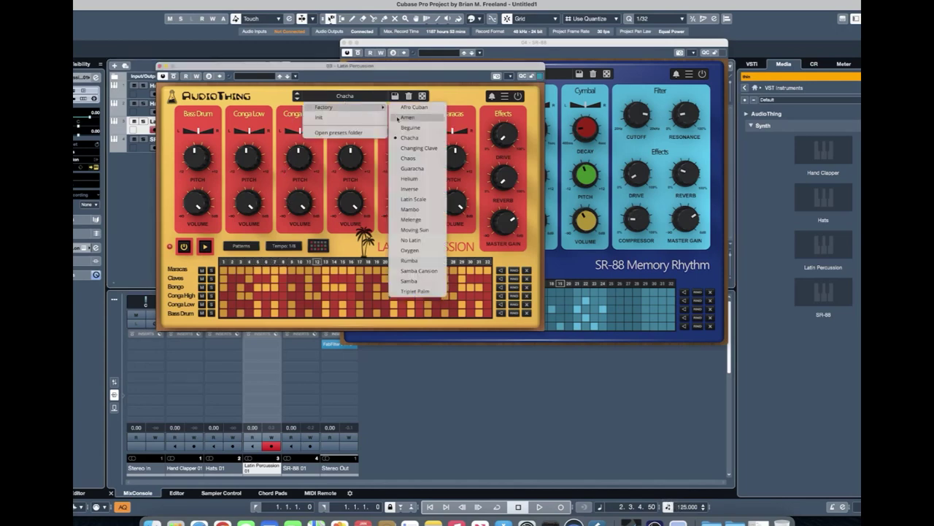
left_click(420, 199)
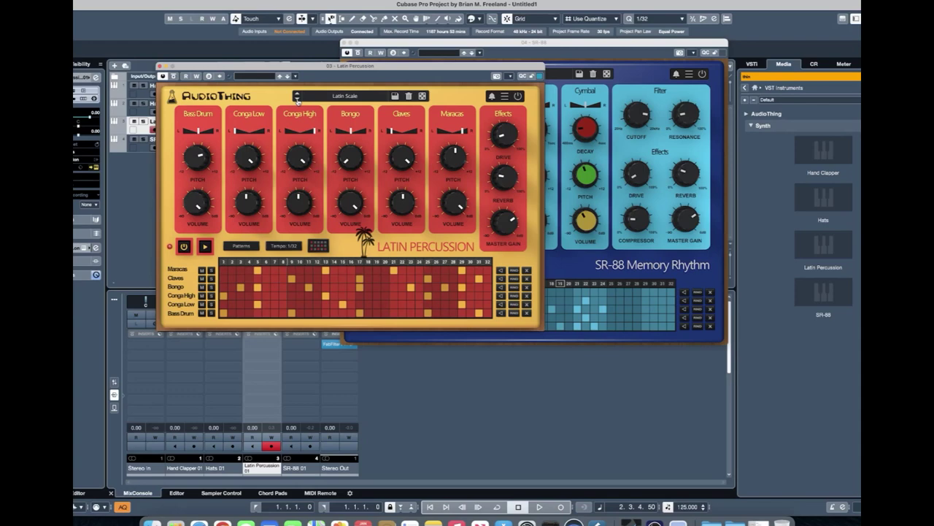
left_click(297, 98)
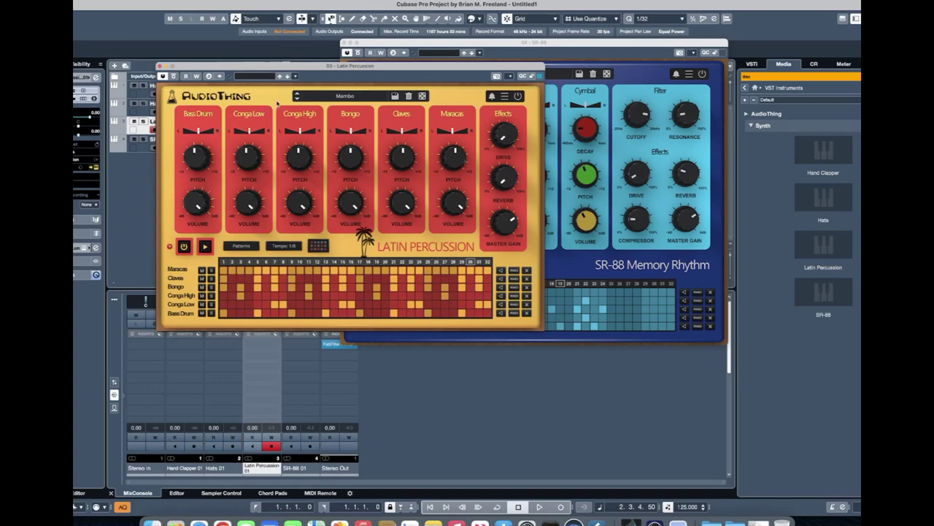
left_click(297, 98)
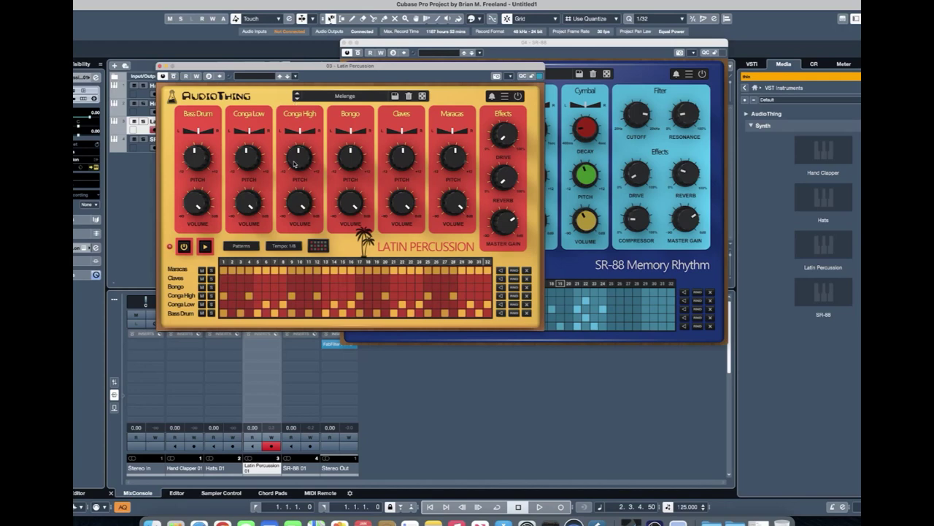
Try different Conga High and Conga Low pitches and load the Moving Sun preset.
left_click_drag(297, 164, 331, 250)
left_click_drag(248, 162, 274, 172)
left_click_drag(303, 110, 310, 82)
left_click(296, 99)
Uncover the track list and open the Hats instrument editor from the Hats 01 track.
left_click_drag(302, 68, 426, 105)
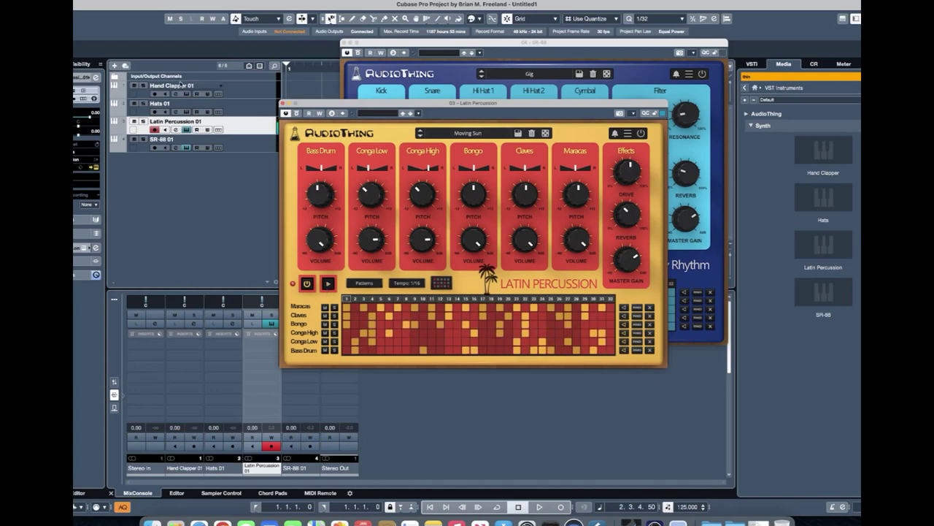
left_click(186, 112)
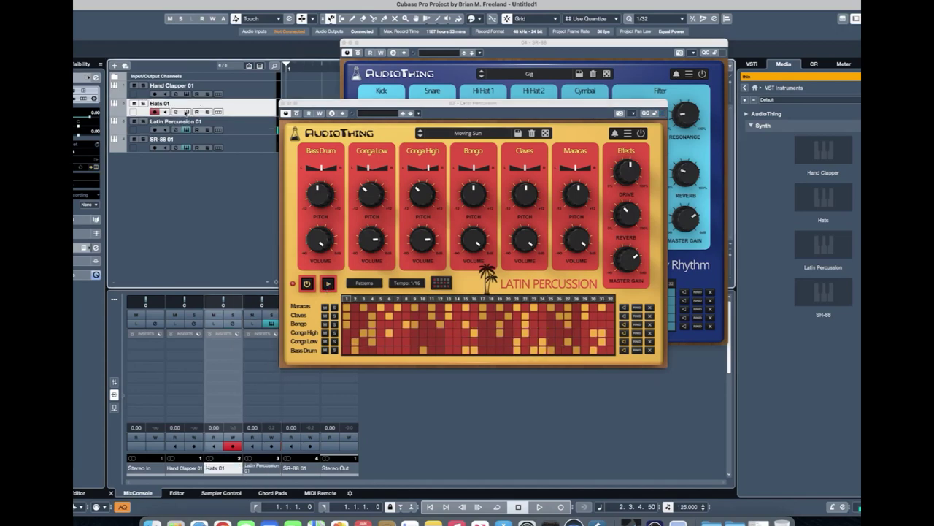
left_click(186, 111)
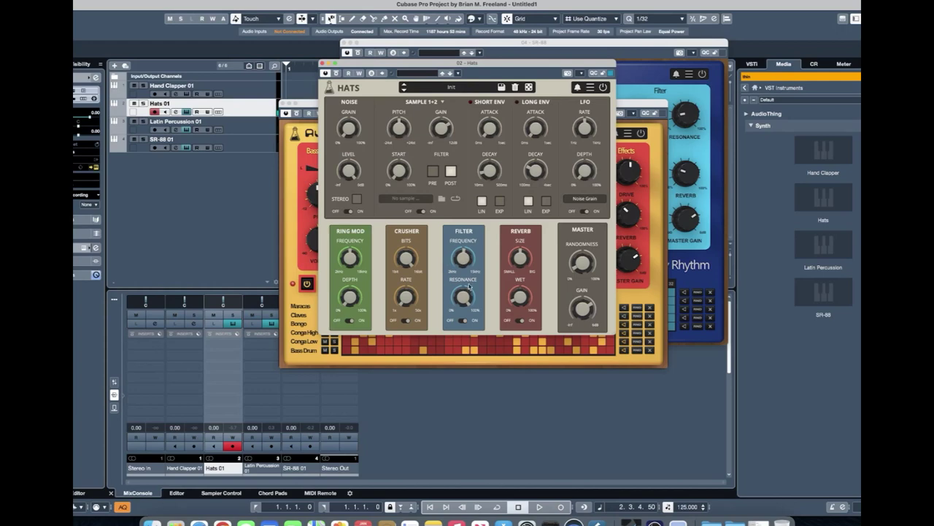
Try different Filter frequency, Crusher bits, Ring Mod frequency and sample pitch settings on the Hats Init preset.
left_click_drag(468, 269, 486, 263)
left_click_drag(419, 260, 429, 304)
left_click_drag(409, 248, 409, 285)
left_click_drag(362, 258, 359, 345)
left_click_drag(365, 259, 380, 337)
left_click_drag(399, 133, 399, 133)
Audition the Hats factory presets 808 CH+CY, 808 Cymbal and 808 Hybrid.
left_click(403, 89)
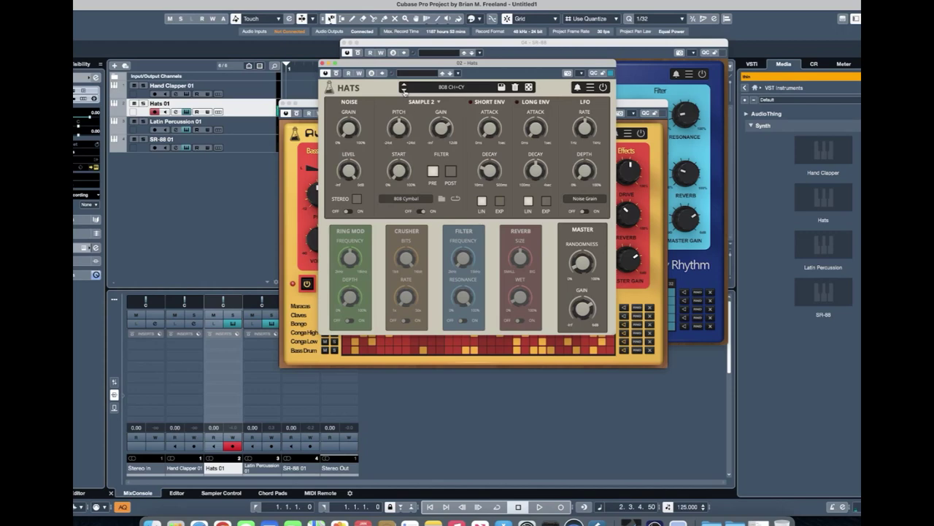
left_click(404, 90)
left_click(403, 90)
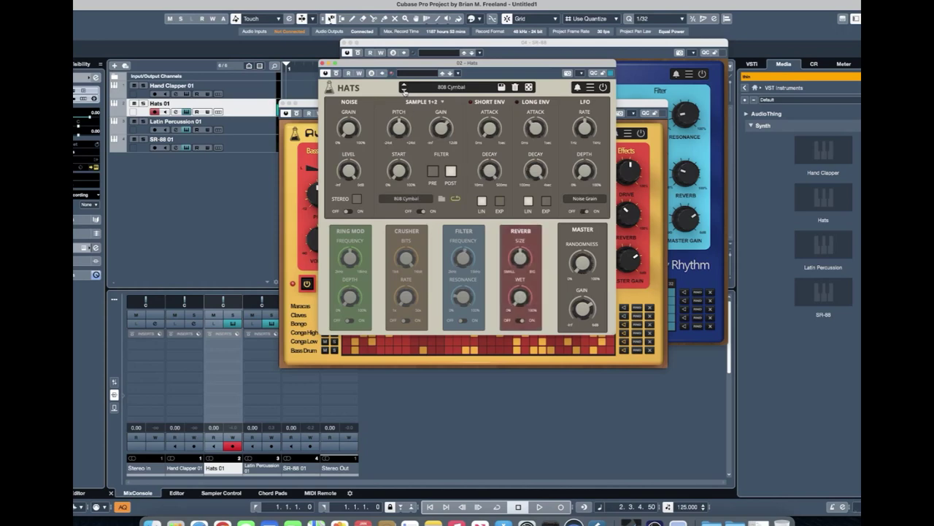
left_click(403, 91)
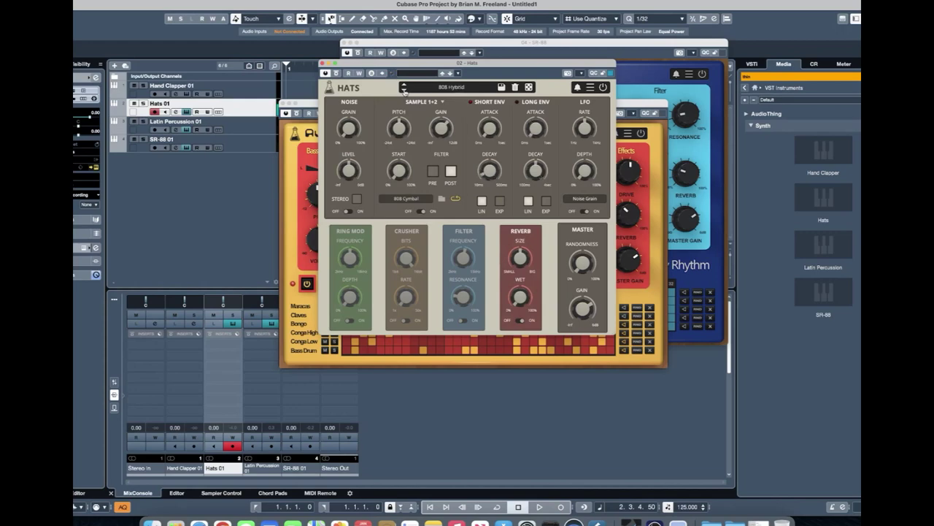